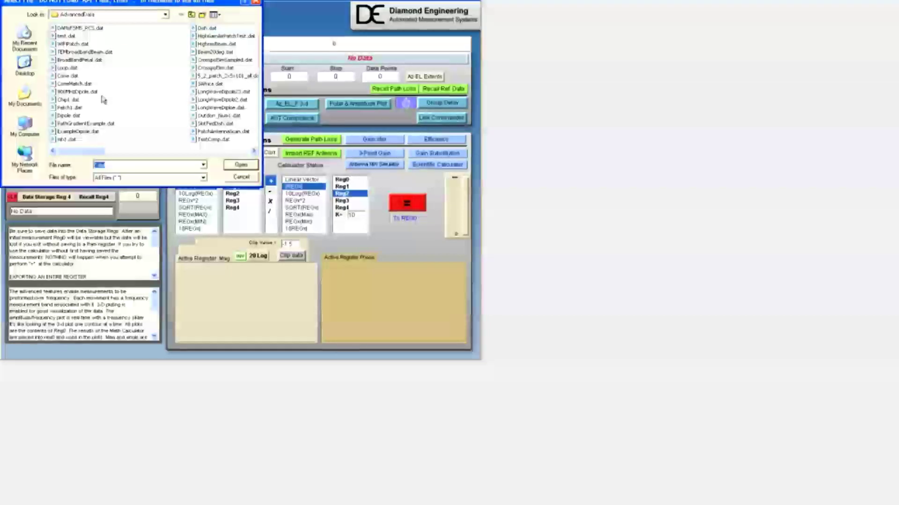
- Load the Dipole.dat dataset from the AdvancedData folder
click(63, 44)
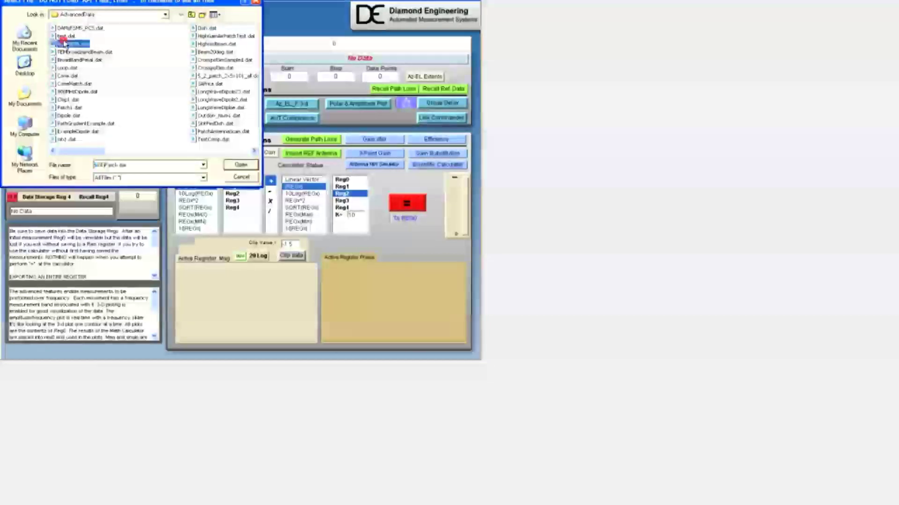
click(68, 116)
click(70, 115)
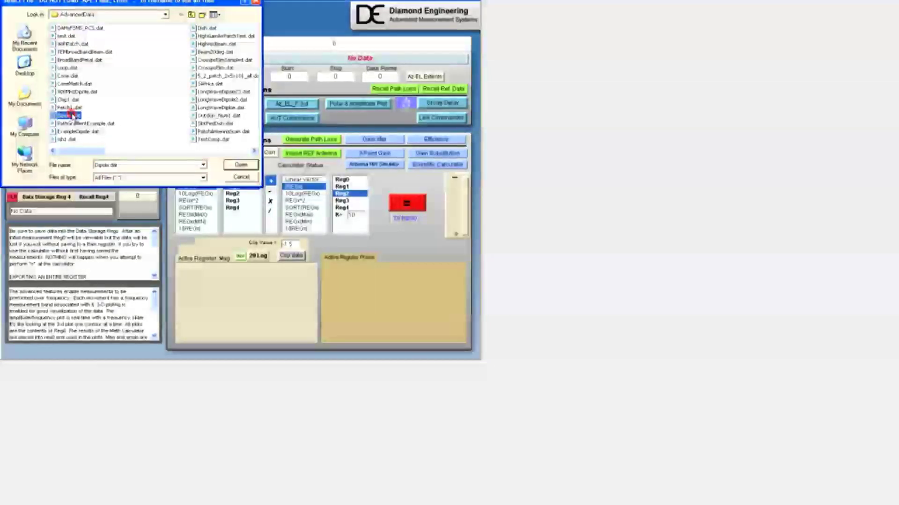
click(237, 167)
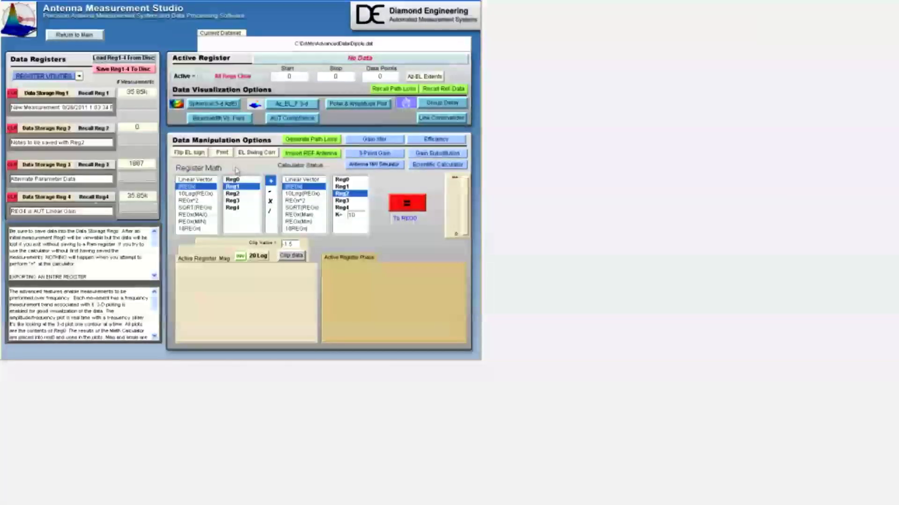
- Recall register 4 and show REG4 in the polar and amplitude plot at its maximum signal
click(94, 198)
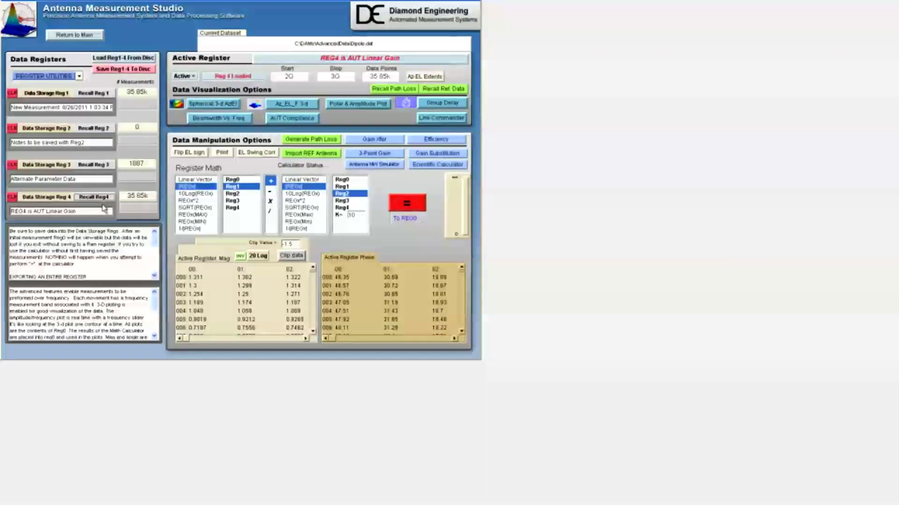
click(366, 109)
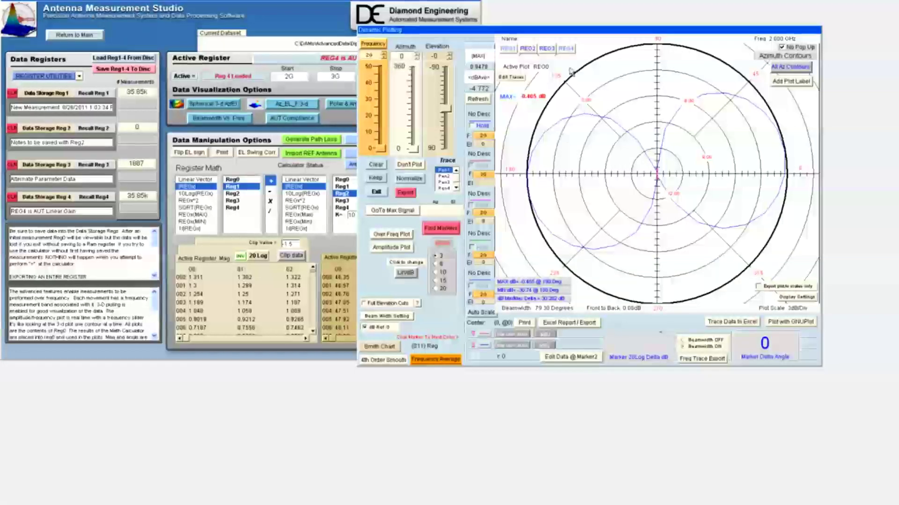
click(566, 50)
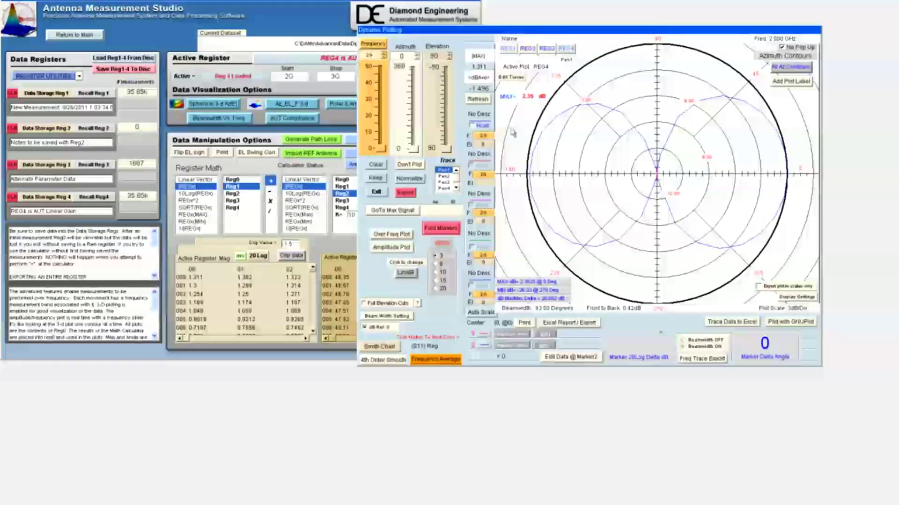
click(394, 214)
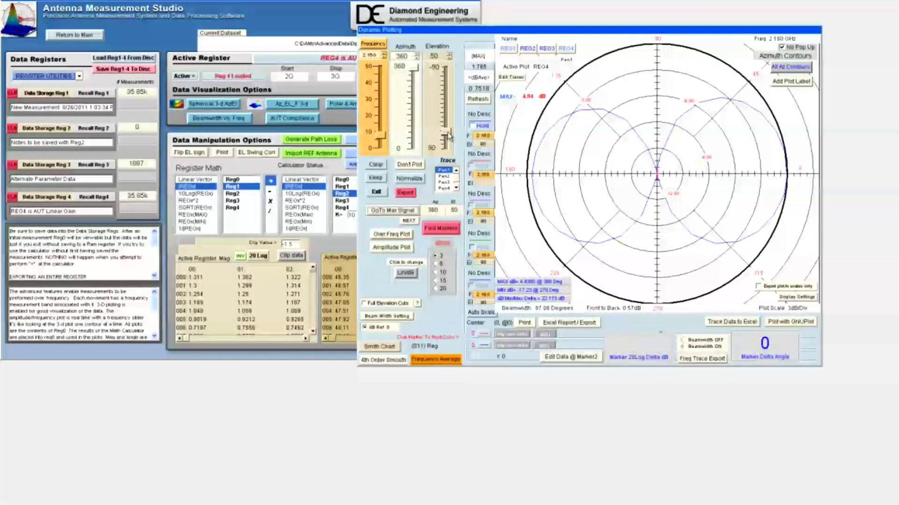
- View the azimuth contour at elevation 40 and the elevation contours around azimuth 260 with full elevation cuts enabled
mouse_move(449, 136)
mouse_down()
mouse_move(445, 103)
mouse_move(449, 133)
mouse_up()
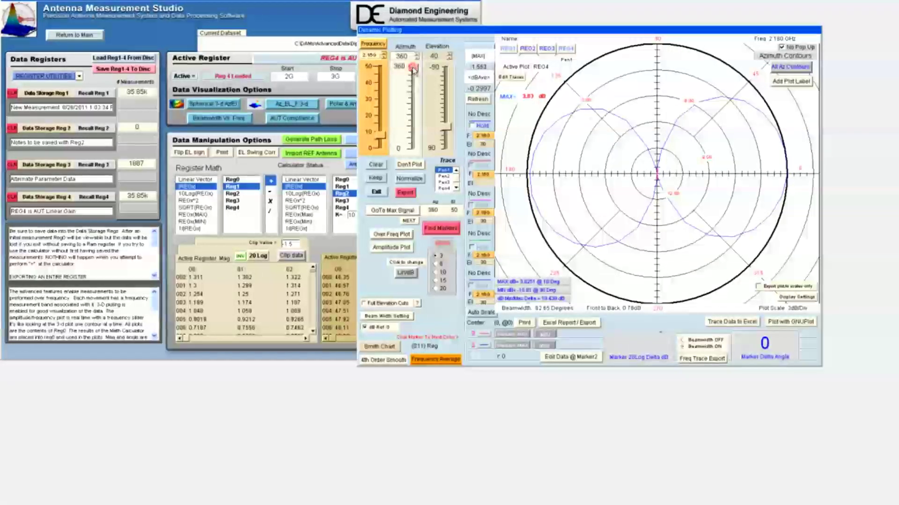
drag(413, 70, 412, 90)
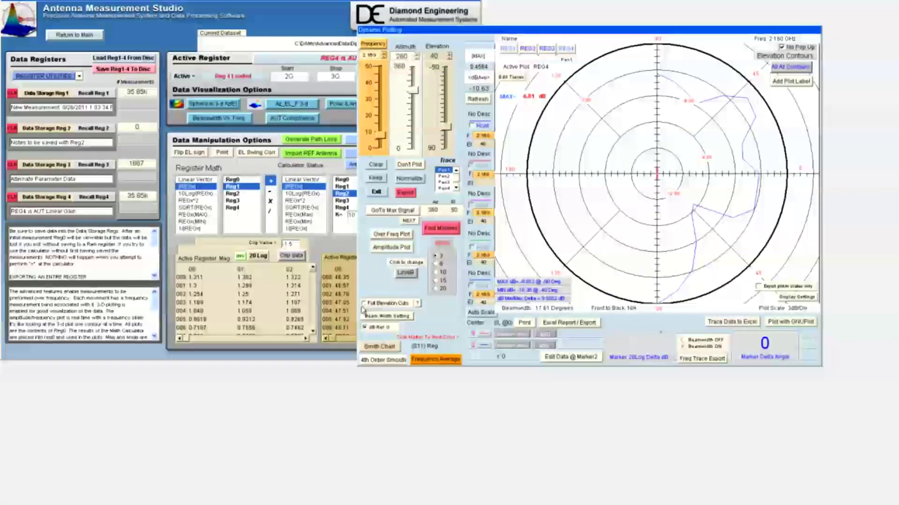
click(364, 304)
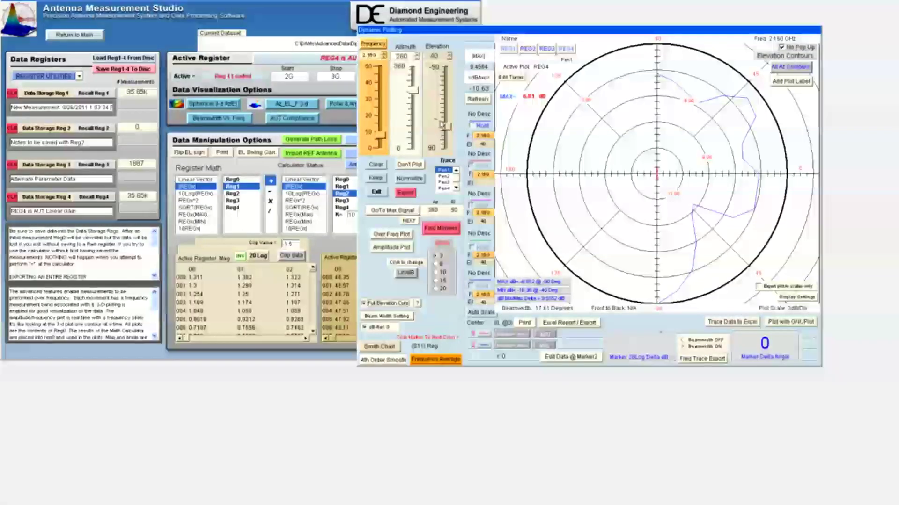
drag(411, 89, 416, 118)
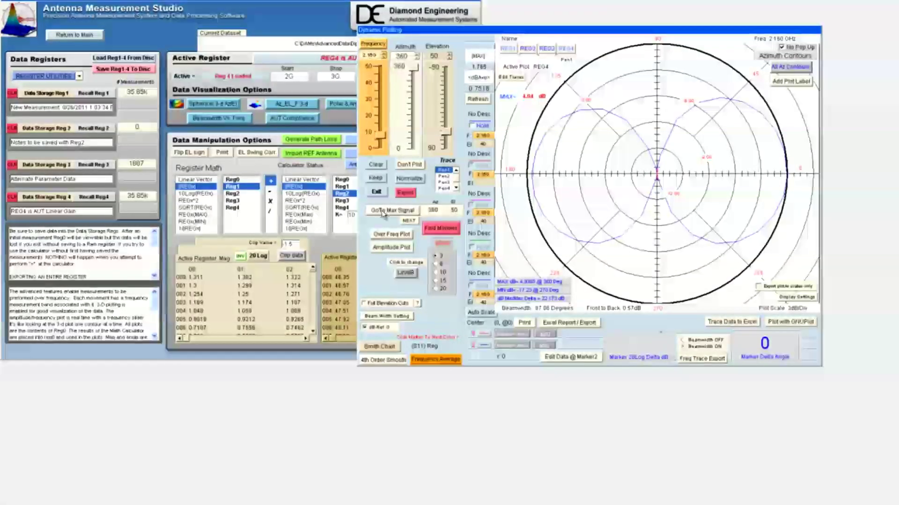
- Keep all plots and overlay traces by sweeping the frequency up to about 2.76 GHz and down to 2 GHz
click(375, 178)
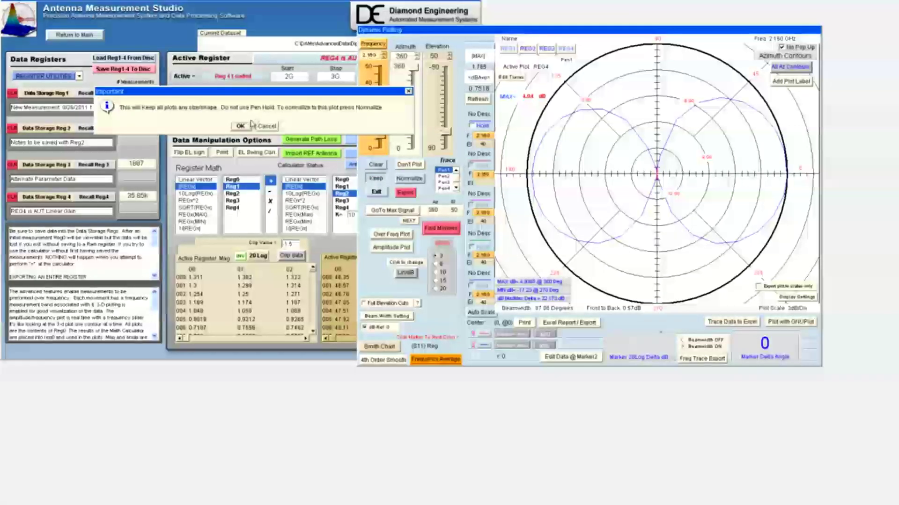
click(241, 126)
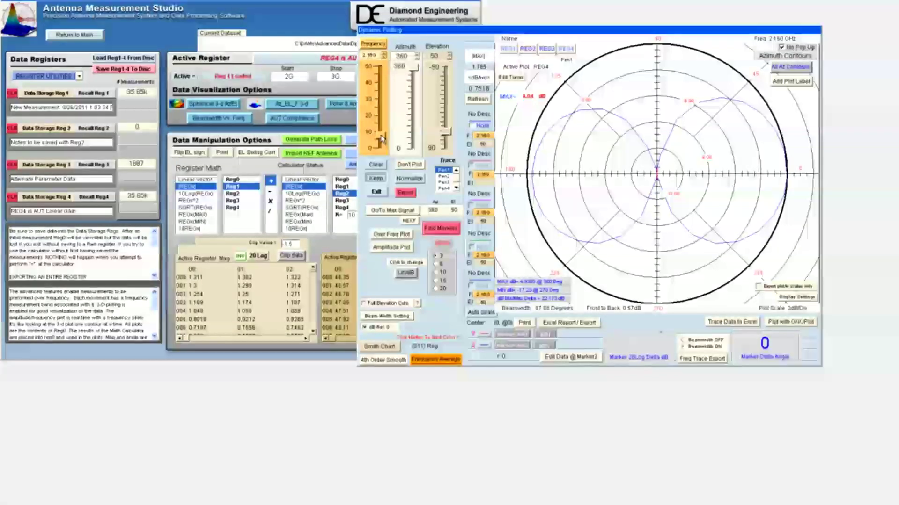
drag(382, 137, 382, 90)
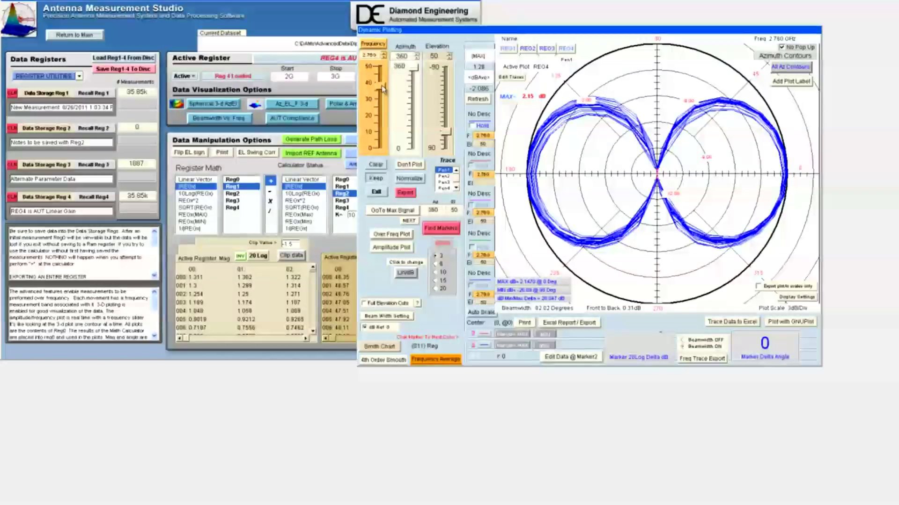
drag(383, 89, 383, 148)
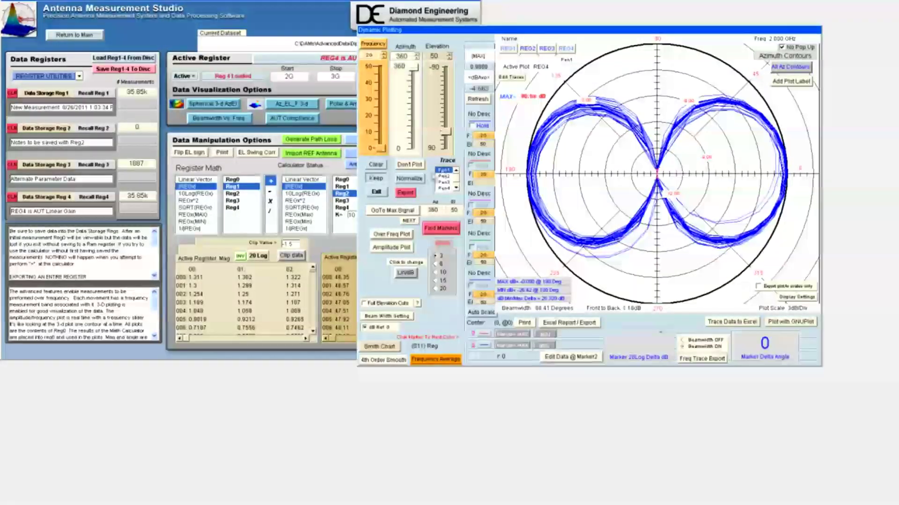
- Stop keeping plots and replot only the maximum-signal trace of REG4
click(381, 180)
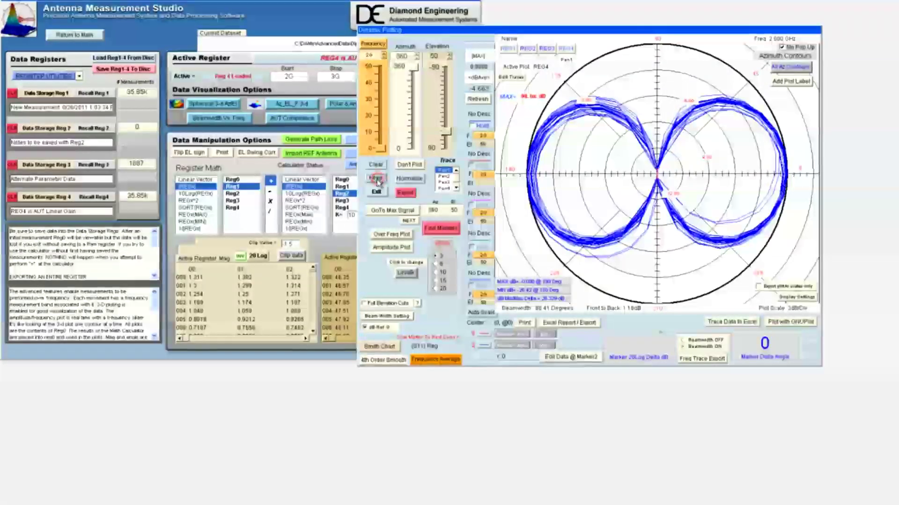
click(482, 100)
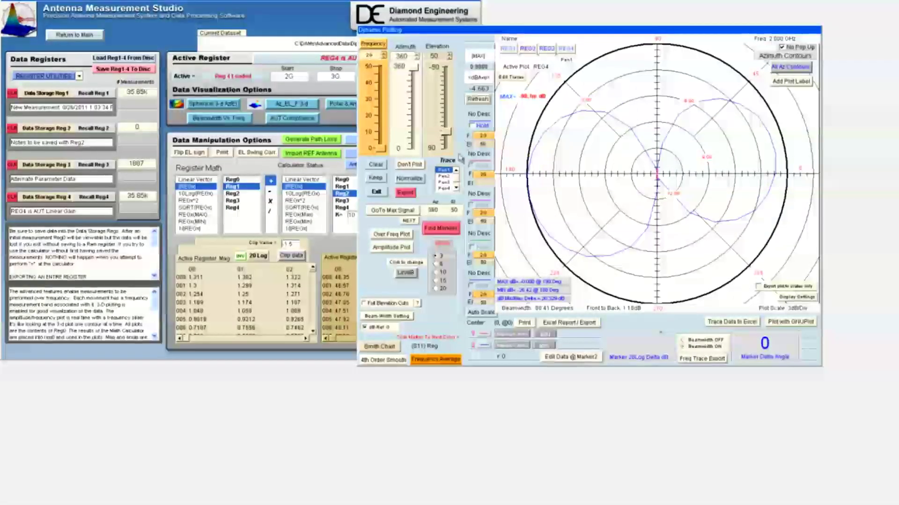
click(404, 212)
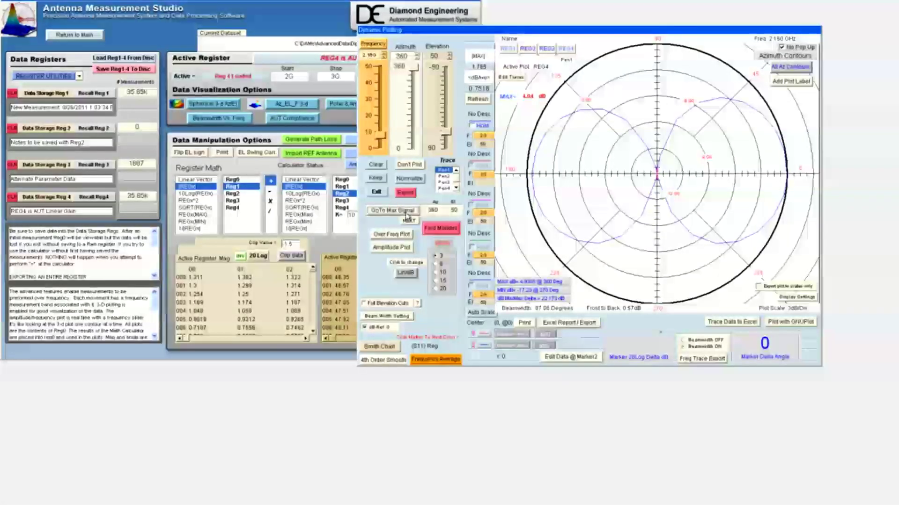
- Normalize additional traces to the maximum-signal trace, keep all plots, and overlay traces while sweeping the frequency to 2.5 GHz
click(410, 179)
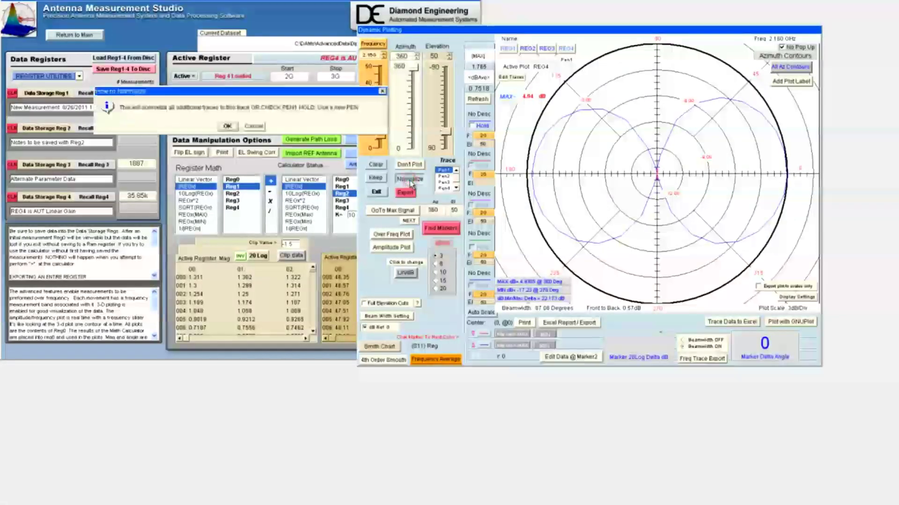
click(228, 126)
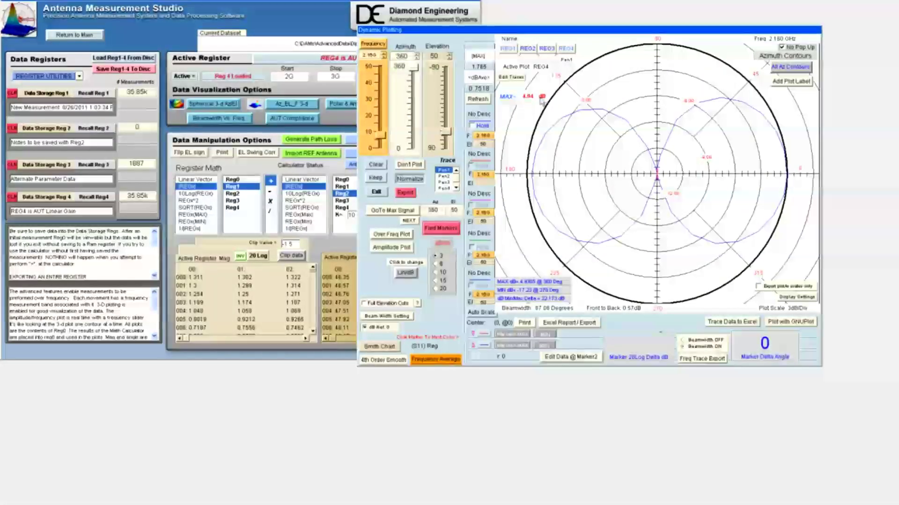
click(376, 181)
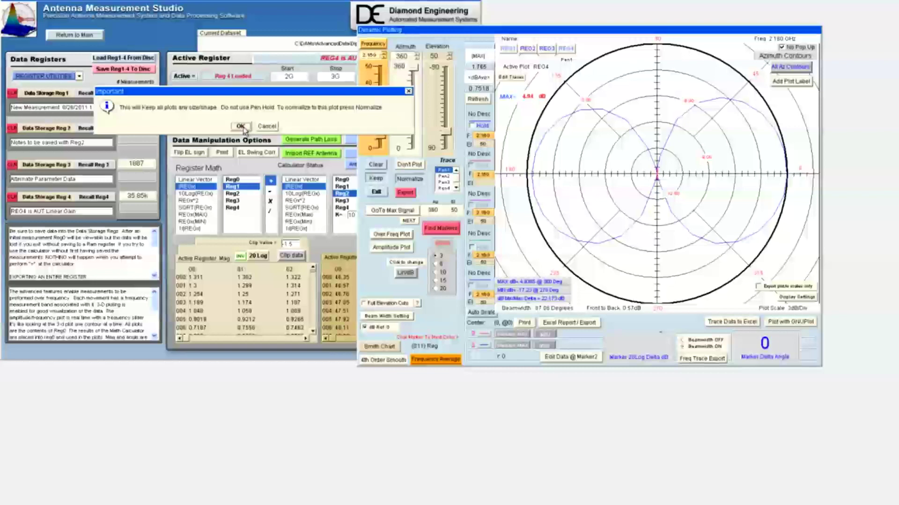
click(241, 127)
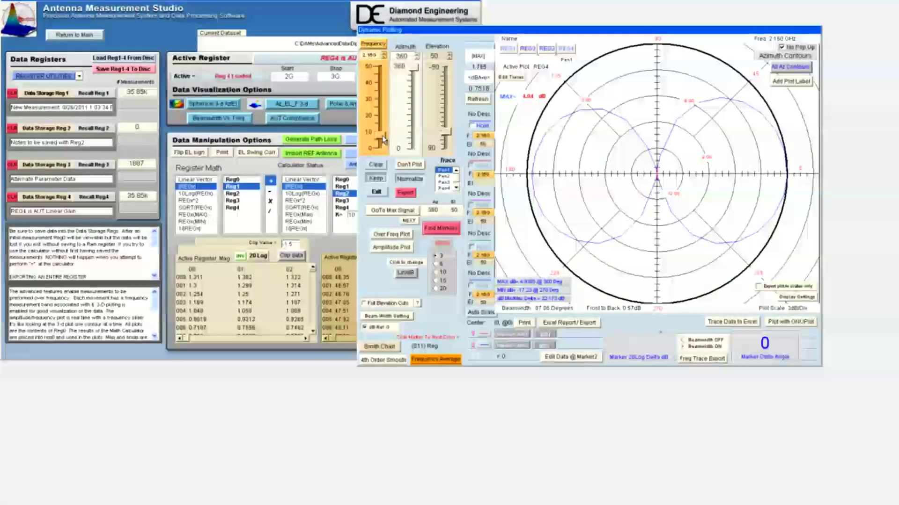
drag(383, 138, 382, 131)
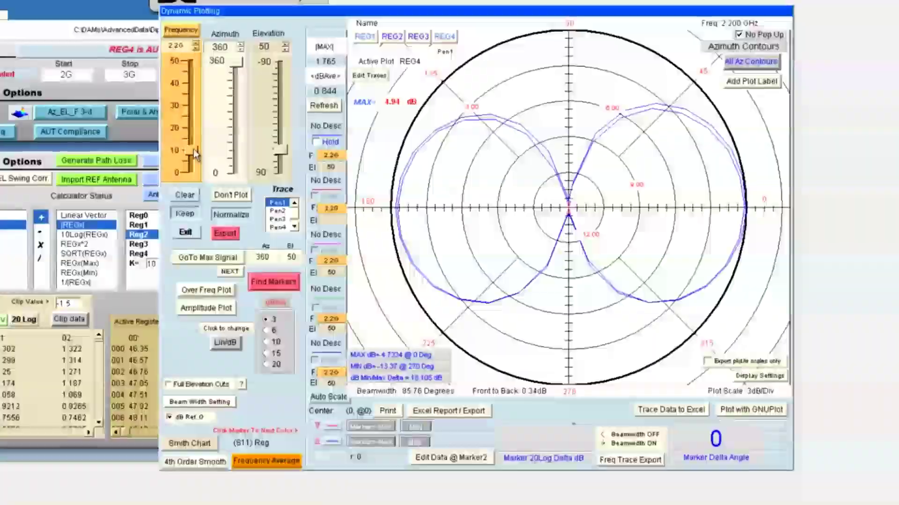
drag(193, 150, 192, 129)
mouse_move(123, 134)
mouse_down()
mouse_move(123, 63)
mouse_move(127, 120)
mouse_up()
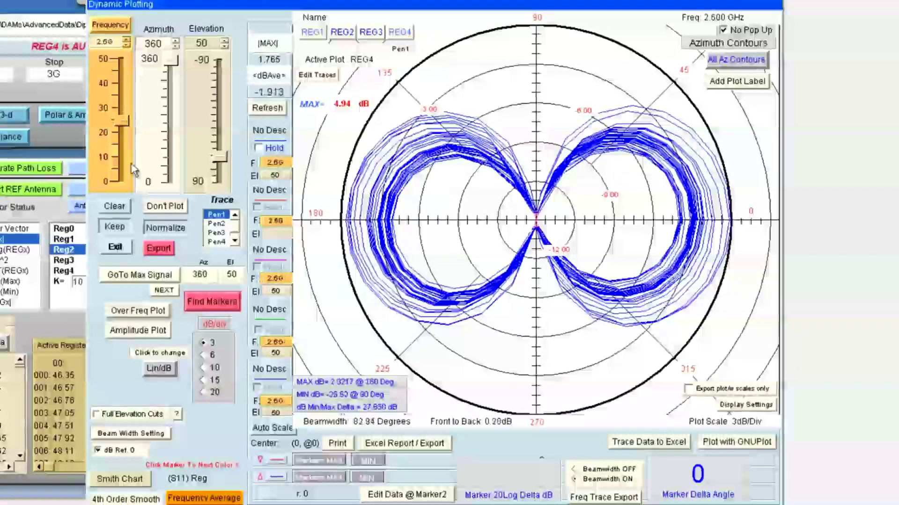
- Turn off normalization and plot keeping, and return the plot to the maximum signal
click(154, 229)
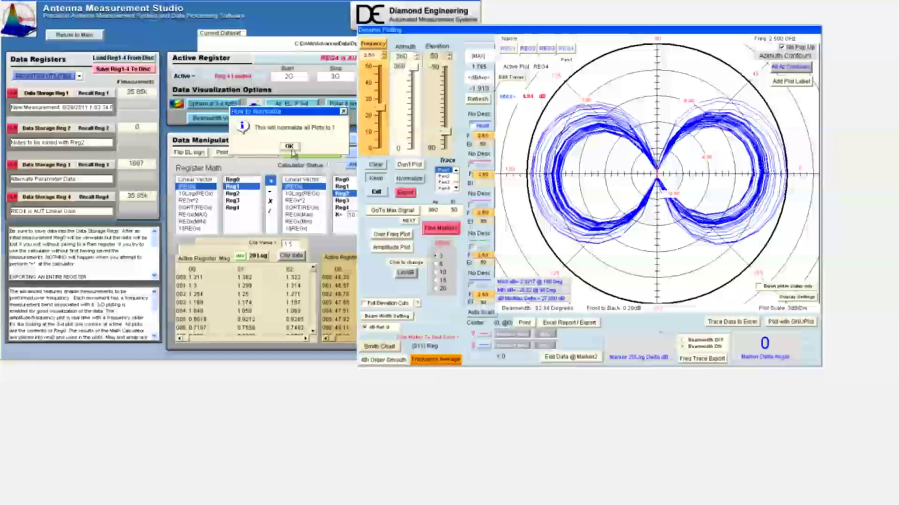
key(Return)
click(376, 179)
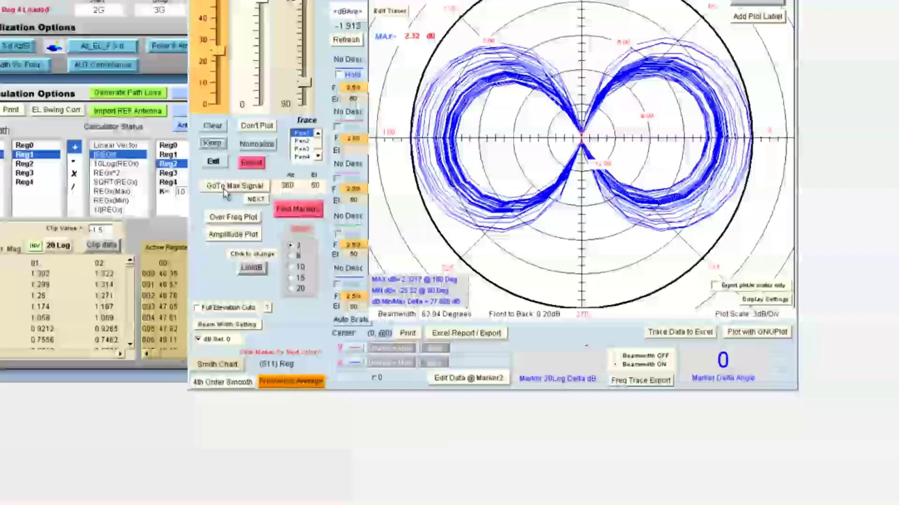
click(227, 187)
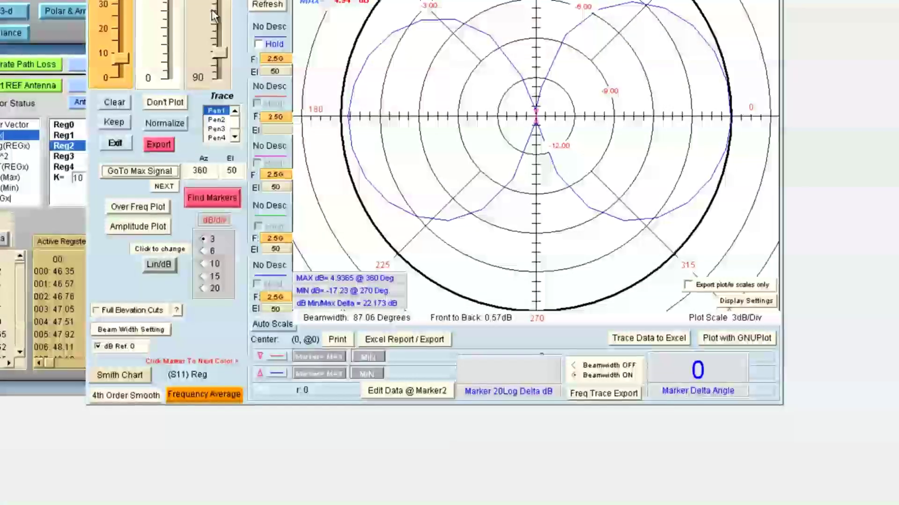
- Hold the Pen1 trace and normalize additional traces to it
click(258, 44)
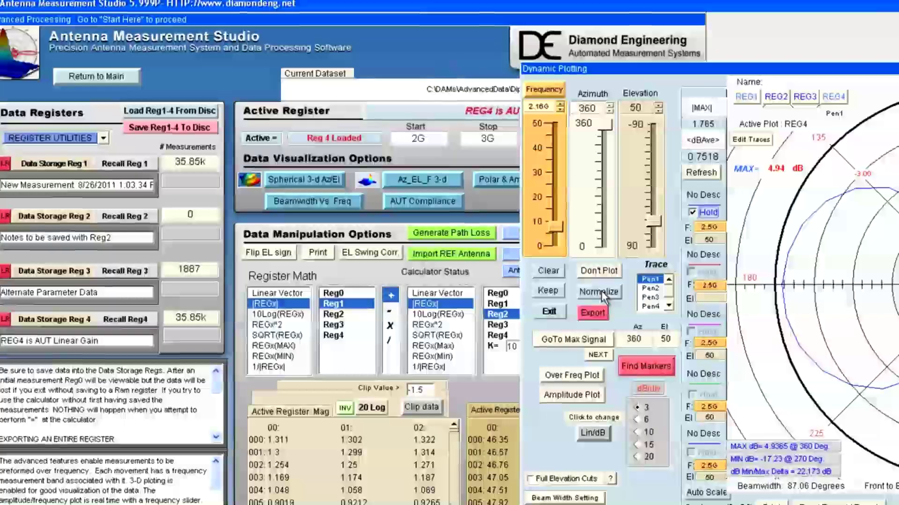
click(302, 178)
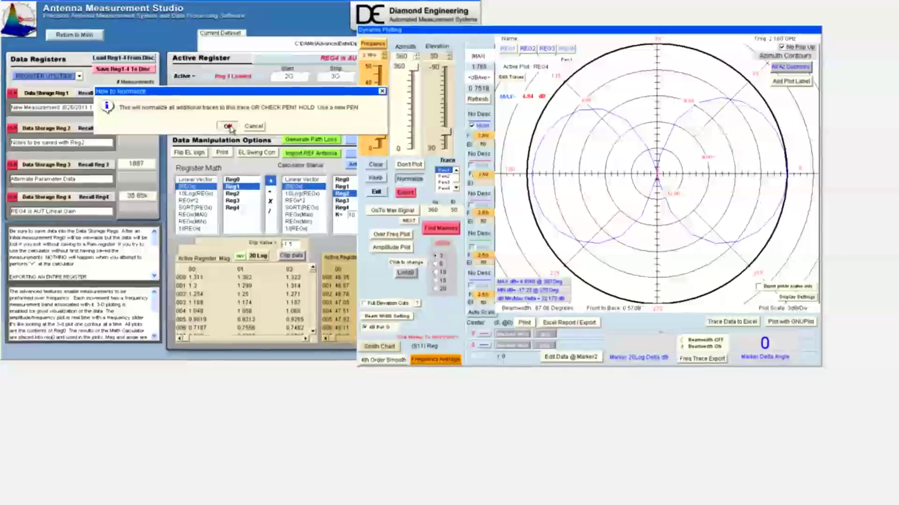
click(380, 219)
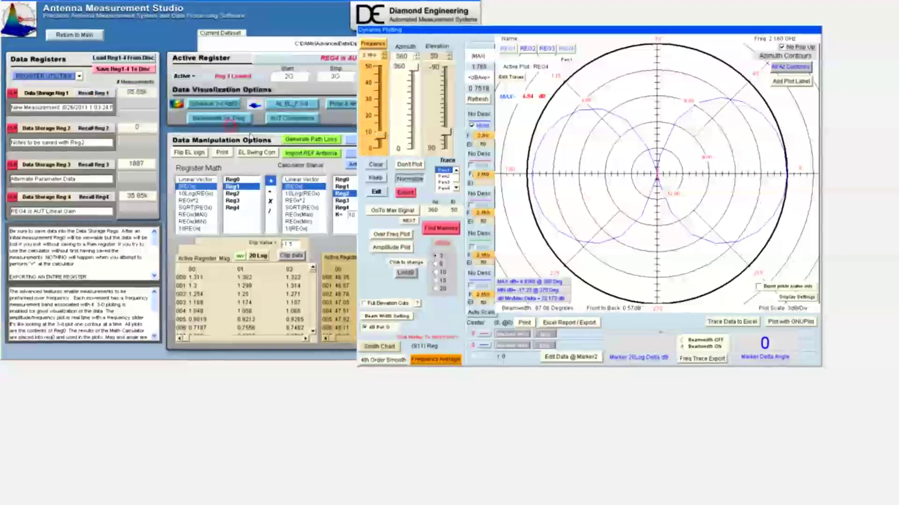
click(407, 192)
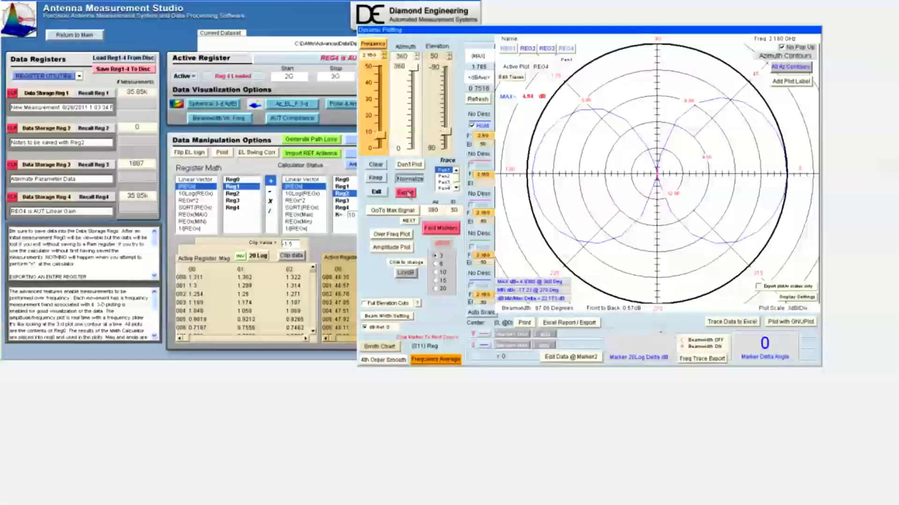
- Overlay the azimuth contour at elevation 0 using Pen2, suspending plotting while the elevation changes
click(445, 177)
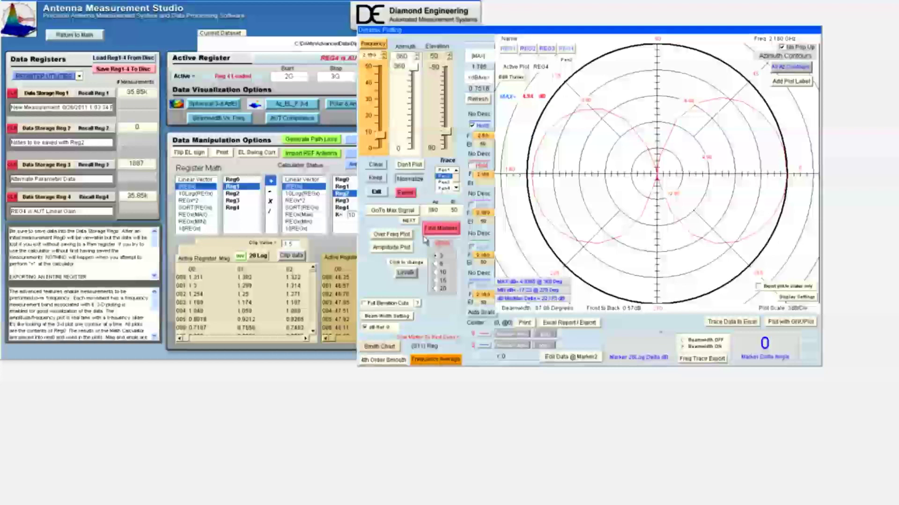
click(427, 229)
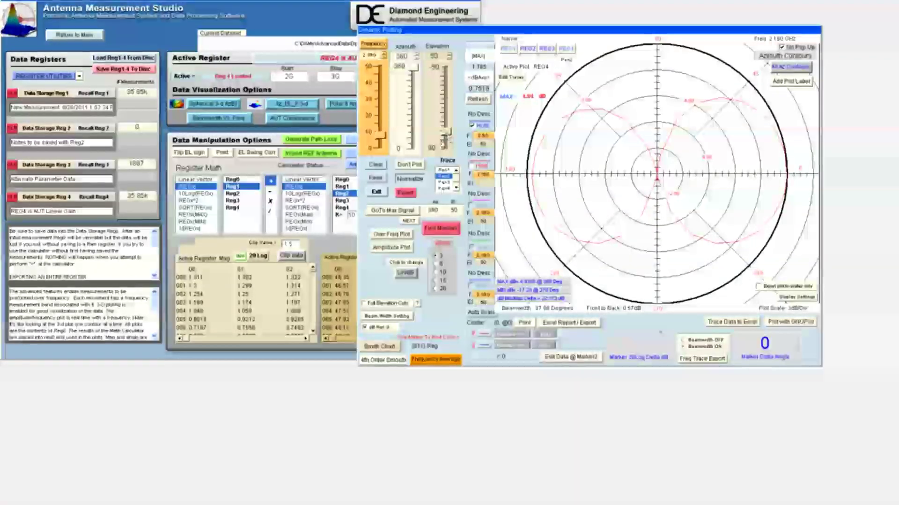
click(410, 165)
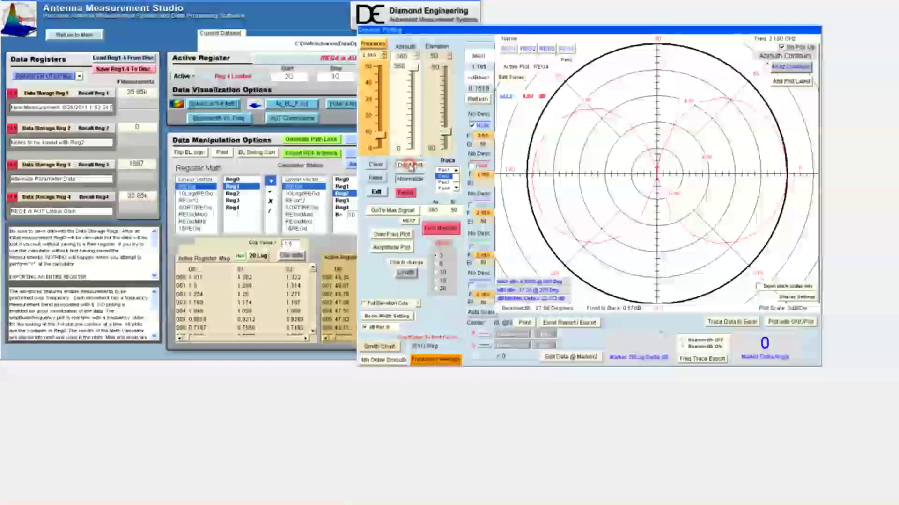
drag(445, 132, 445, 109)
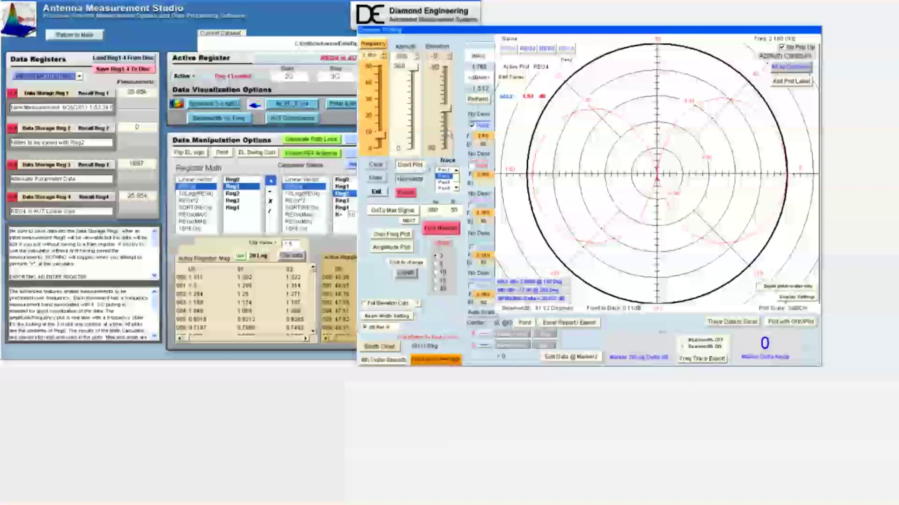
click(409, 166)
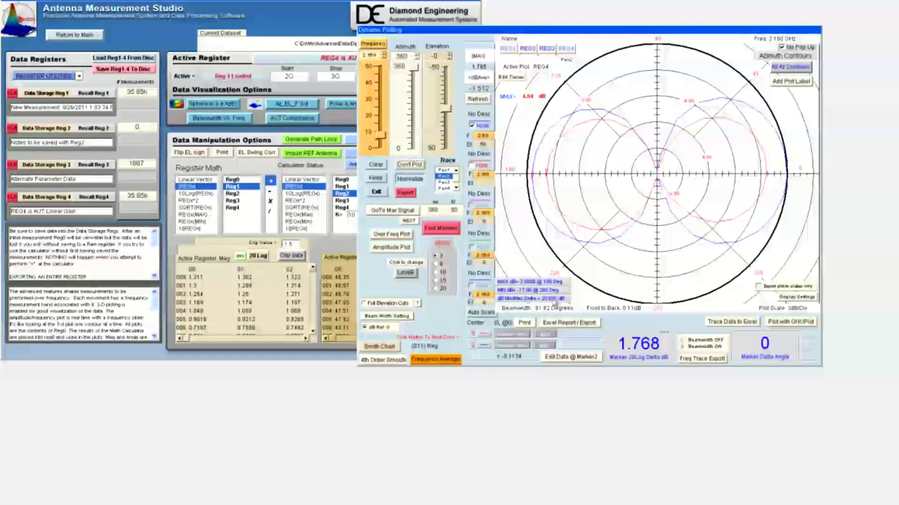
- Cycle the first marker through the trace colors to place it on another pen's trace
click(484, 335)
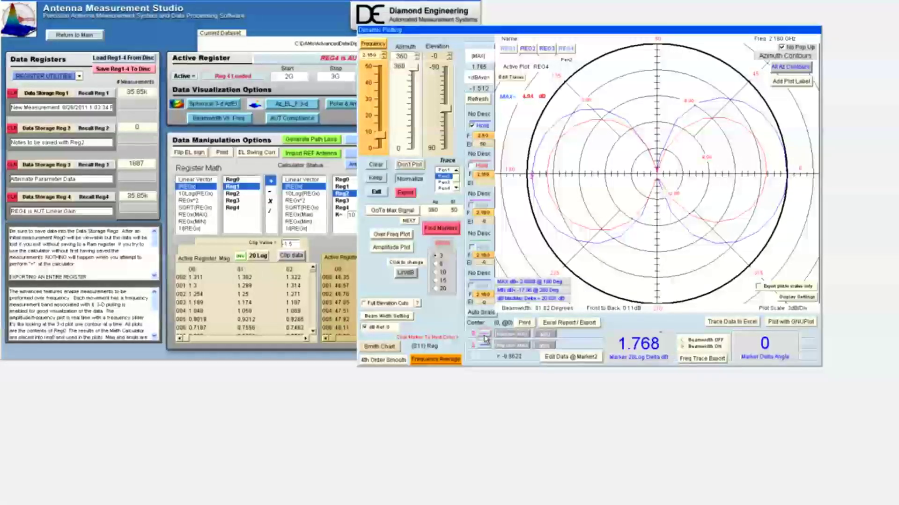
click(484, 335)
click(485, 335)
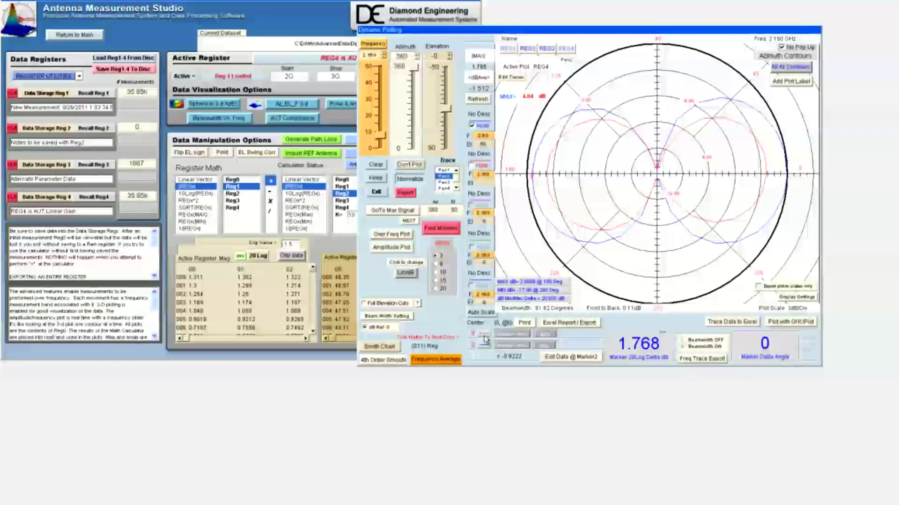